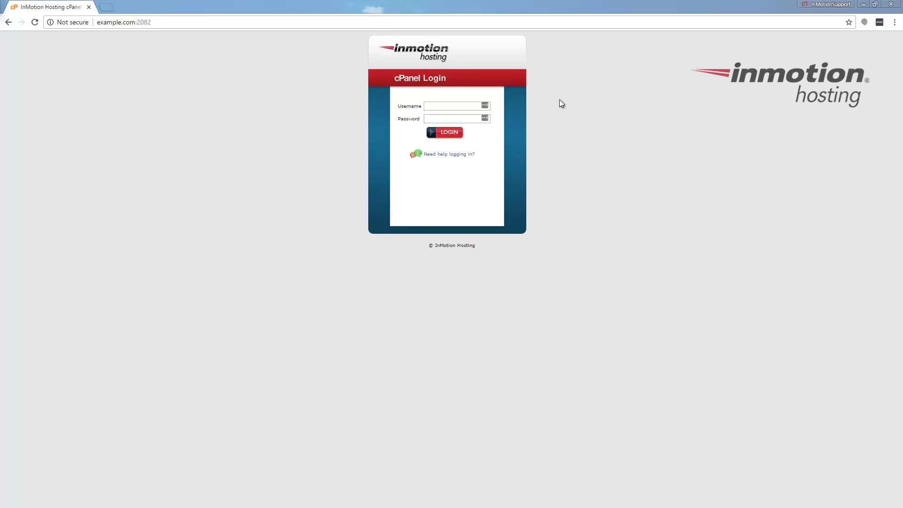
Log in to cPanel with the hosting account's username and password.
{"action": "left_click", "coordinate": [451, 106]}
{"action": "type", "text": "custo2"}
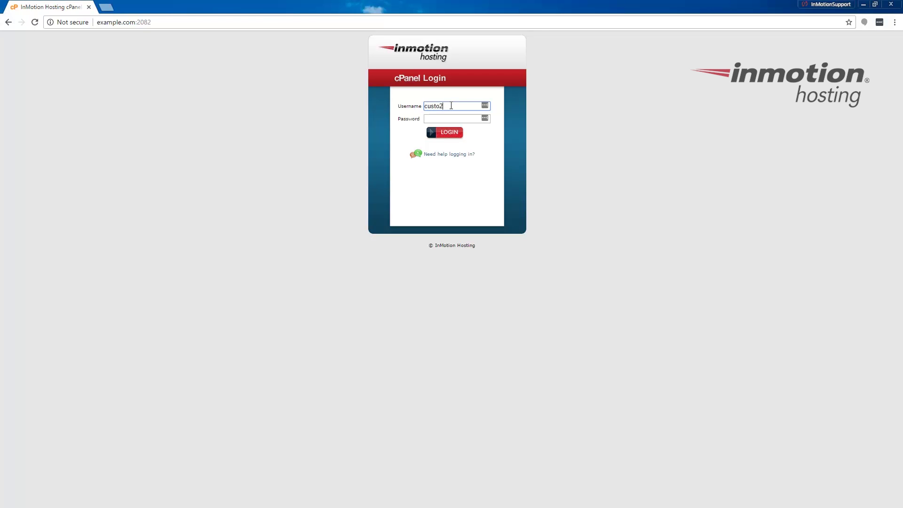
{"action": "type", "text": "46"}
{"action": "key", "text": "Tab"}
{"action": "type", "text": "••••••"}
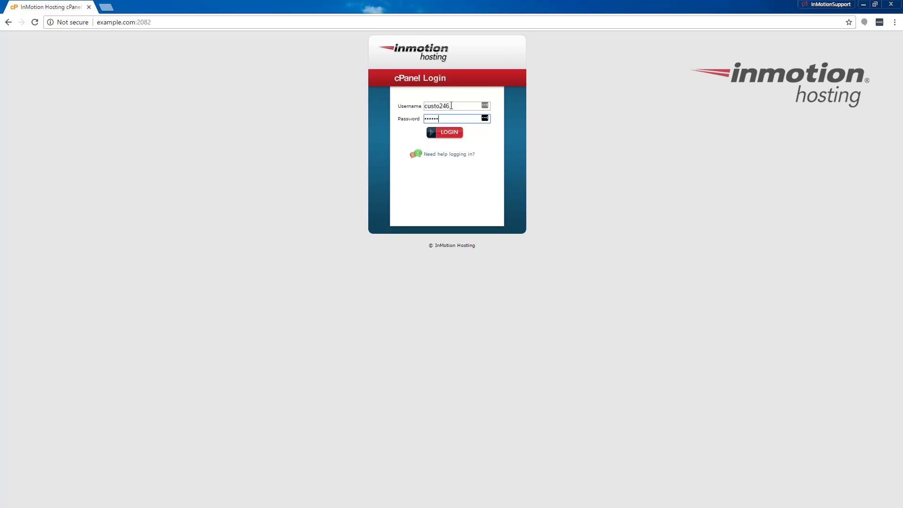
{"action": "type", "text": "•••••••"}
{"action": "key", "text": "Return"}
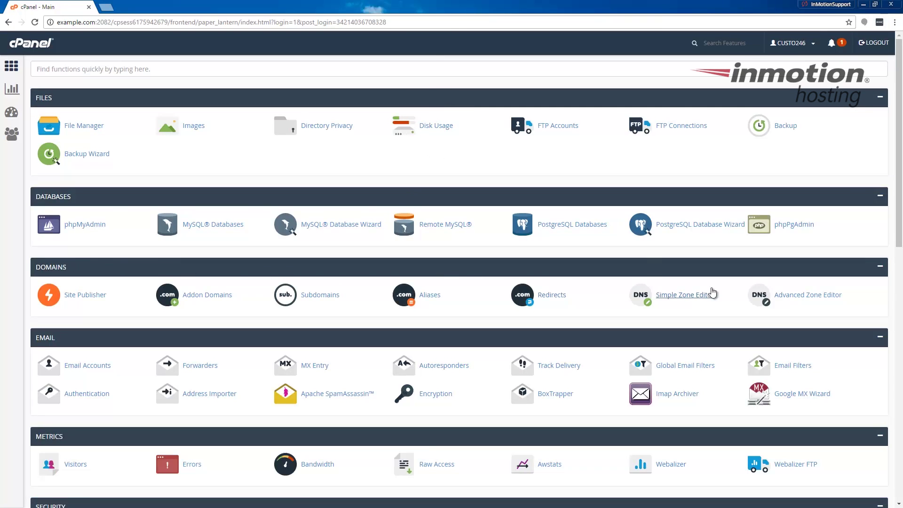
Open the Advanced Zone Editor for example.com and set the new record type to TXT.
{"action": "left_click", "coordinate": [802, 294]}
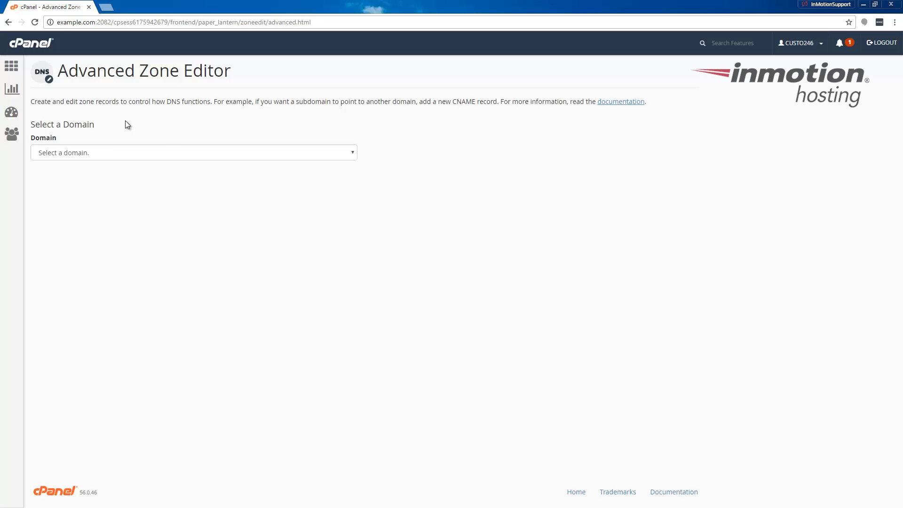
{"action": "left_click", "coordinate": [160, 153]}
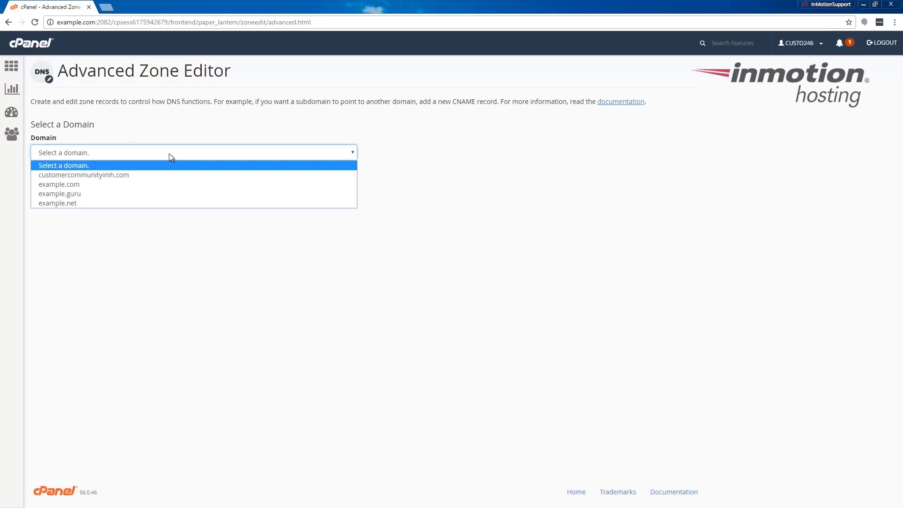
{"action": "left_click", "coordinate": [121, 184]}
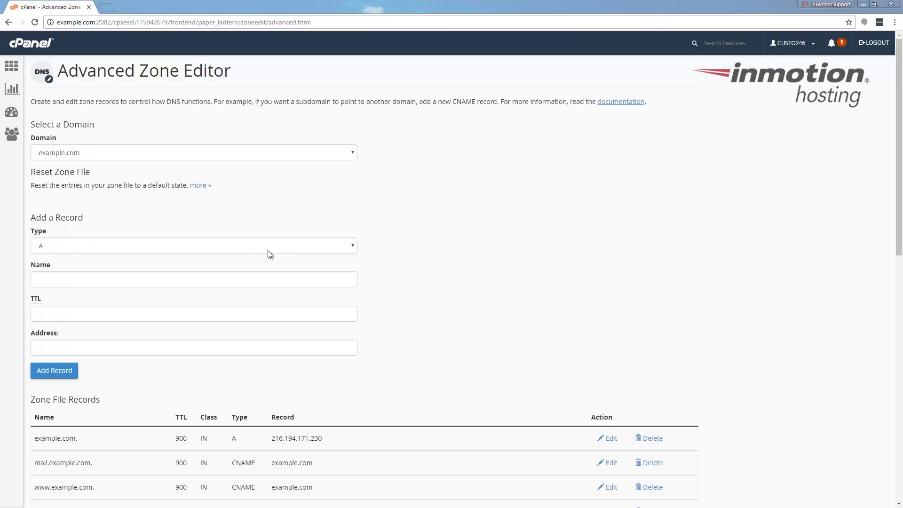
{"action": "left_click", "coordinate": [352, 247]}
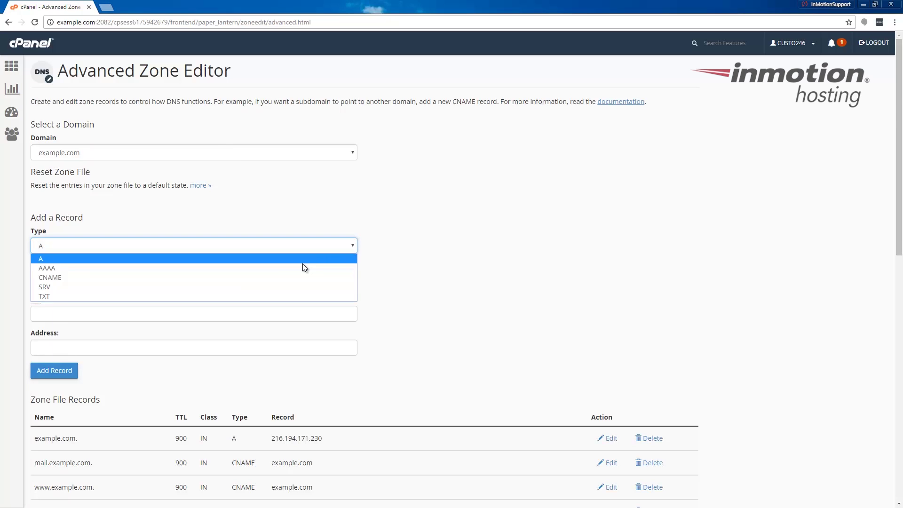
{"action": "left_click", "coordinate": [175, 299]}
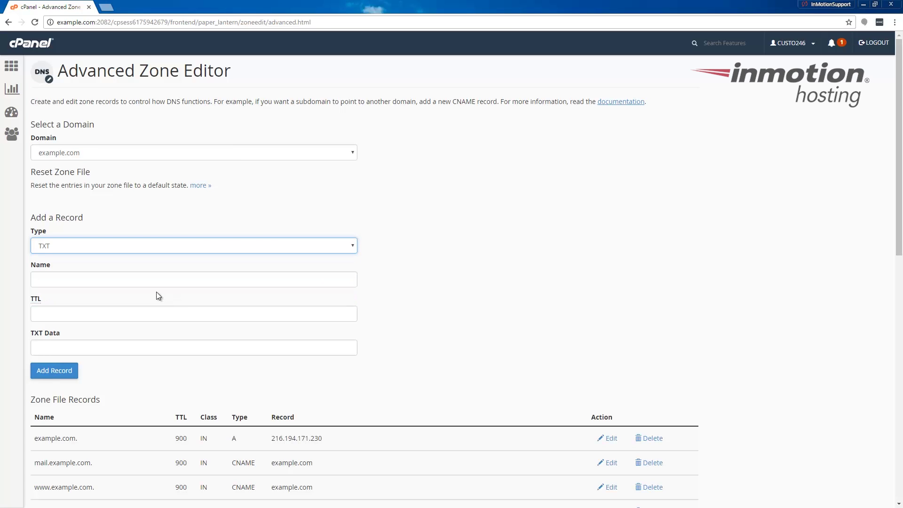
Name the TXT record _dmarc and give it a TTL of 14400.
{"action": "left_click", "coordinate": [126, 277]}
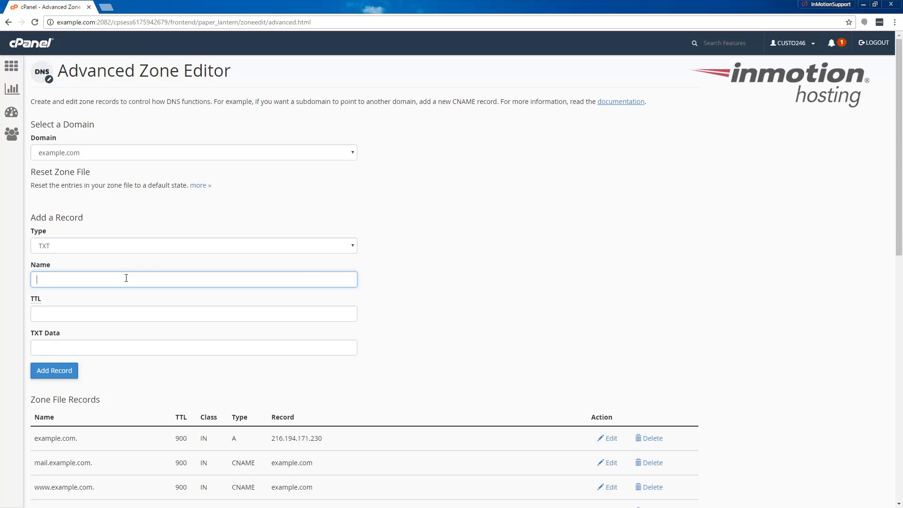
{"action": "type", "text": "_dn"}
{"action": "type", "text": "mard"}
{"action": "key", "text": "BackSpace"}
{"action": "type", "text": "c"}
{"action": "left_click", "coordinate": [46, 311]}
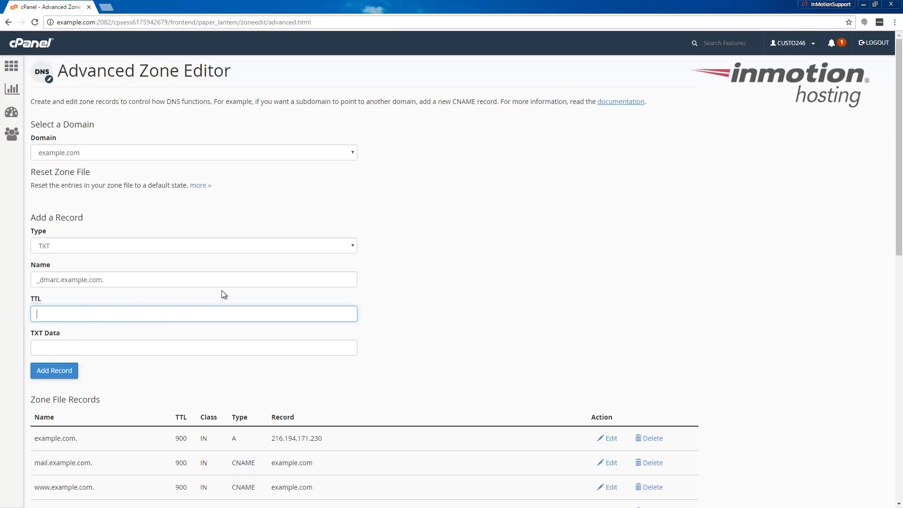
{"action": "type", "text": "14400"}
{"action": "left_click", "coordinate": [94, 351]}
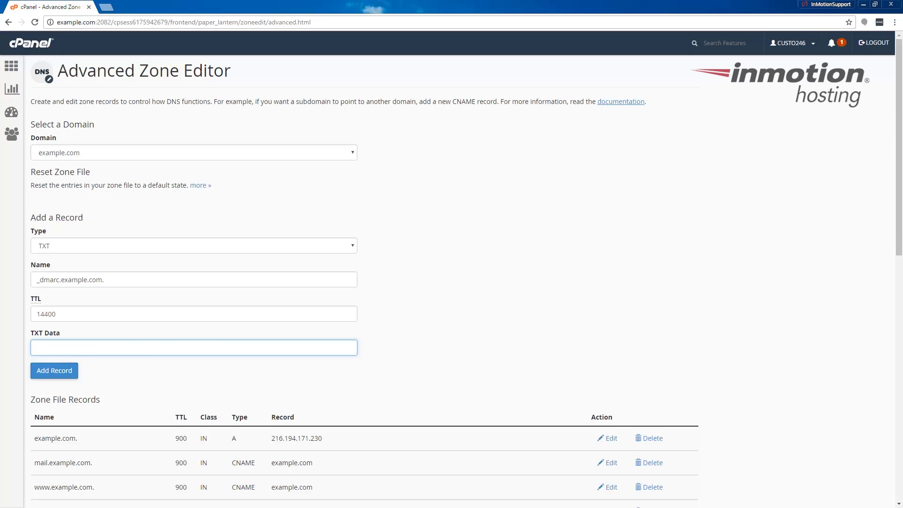
{"action": "key", "text": "alt+Tab"}
Maximize the DMARC setup guide and copy its None-policy TXT value.
{"action": "left_click_drag", "start_coordinate": [282, 64], "coordinate": [657, 45]}
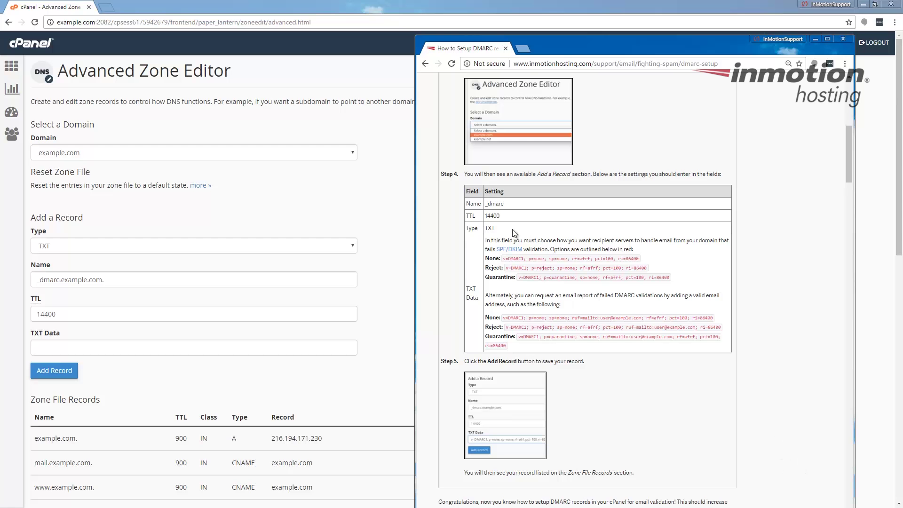
{"action": "key", "text": "super+Left"}
{"action": "key", "text": "super+Up"}
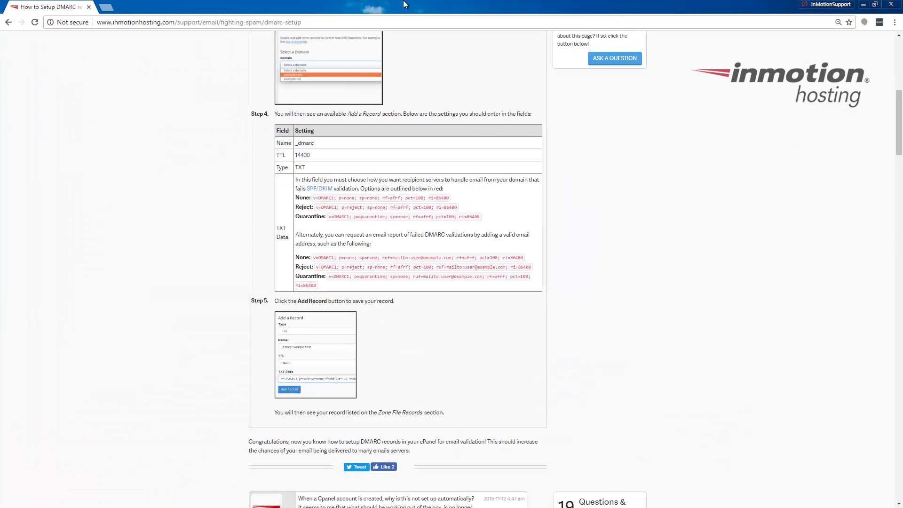
{"action": "scroll", "coordinate": [348, 221], "scroll_direction": "up", "scroll_amount": 4}
{"action": "scroll", "coordinate": [349, 199], "scroll_direction": "down", "scroll_amount": 4}
{"action": "left_click_drag", "start_coordinate": [314, 198], "coordinate": [451, 199]}
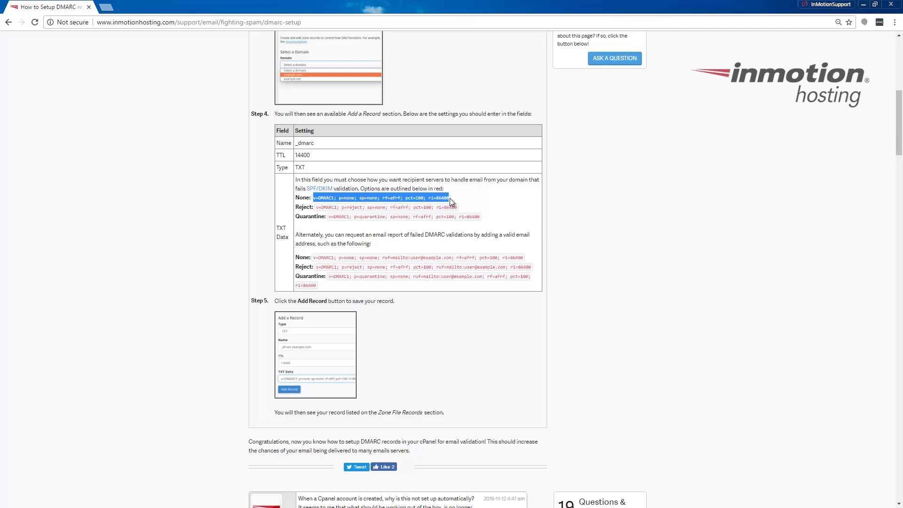
{"action": "right_click", "coordinate": [394, 201]}
{"action": "left_click", "coordinate": [408, 205]}
Recopy the value v=DMARC1; p=none; sp=none; rf=afrf; pct=100; ri=86400 and return to cPanel.
{"action": "left_click_drag", "start_coordinate": [392, 258], "coordinate": [452, 258]}
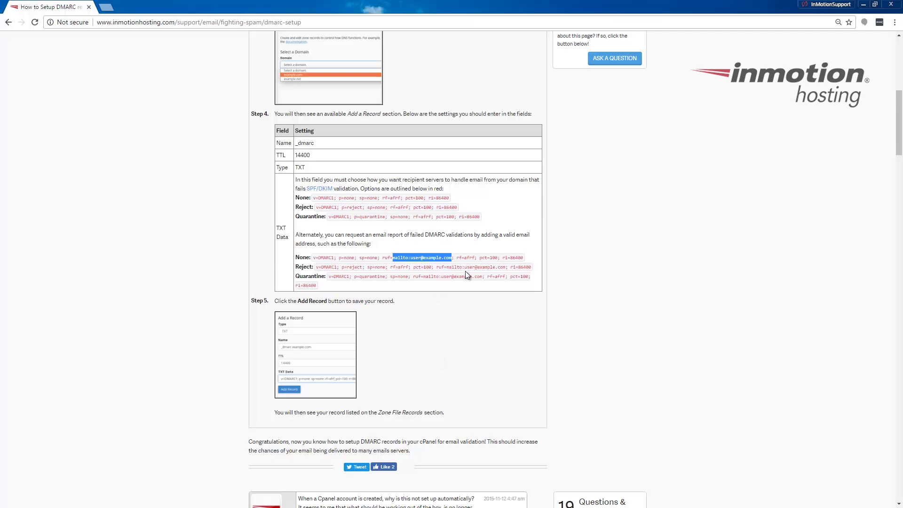
{"action": "left_click", "coordinate": [349, 231]}
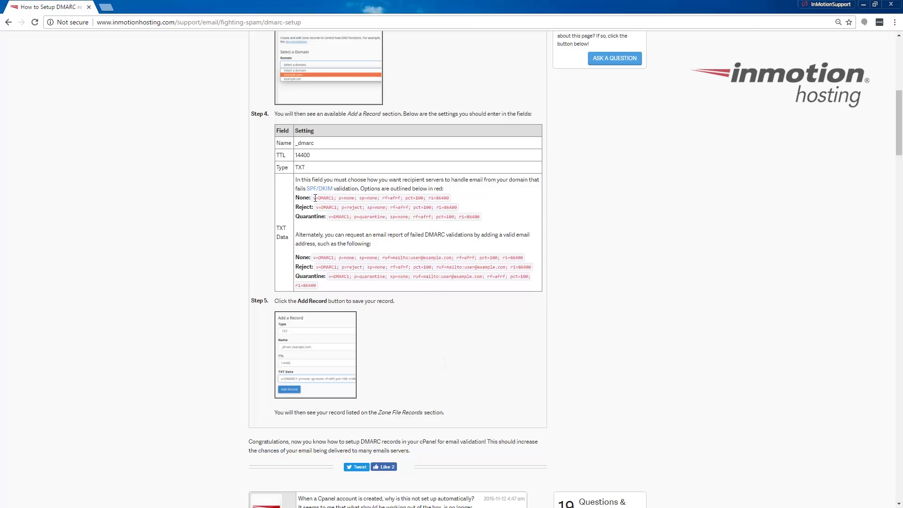
{"action": "left_click_drag", "start_coordinate": [315, 198], "coordinate": [451, 201]}
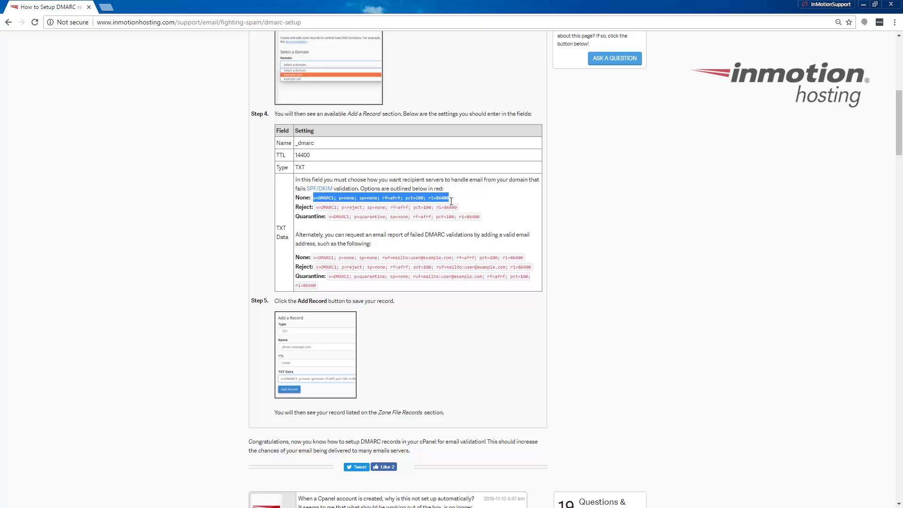
{"action": "right_click", "coordinate": [419, 201]}
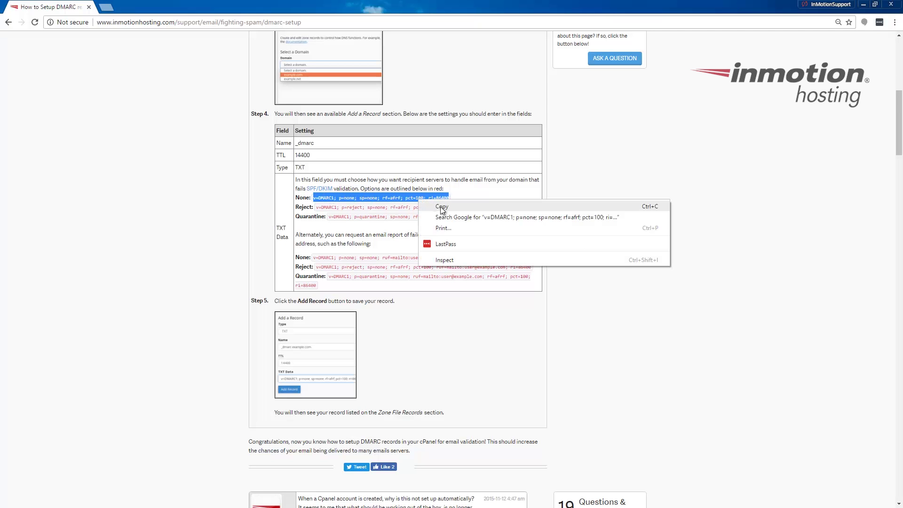
{"action": "left_click", "coordinate": [441, 207]}
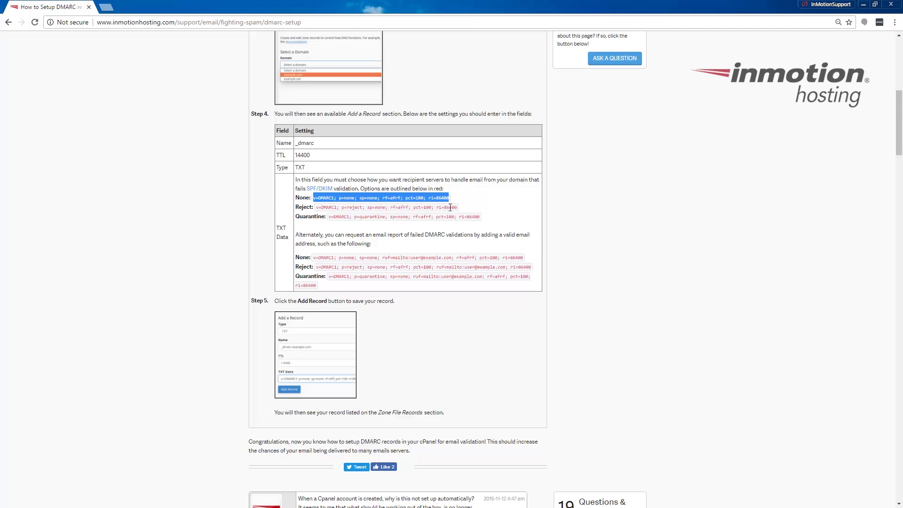
{"action": "left_click", "coordinate": [864, 5]}
Paste the None-policy DMARC value into TXT Data and add the _dmarc record.
{"action": "left_click", "coordinate": [309, 171]}
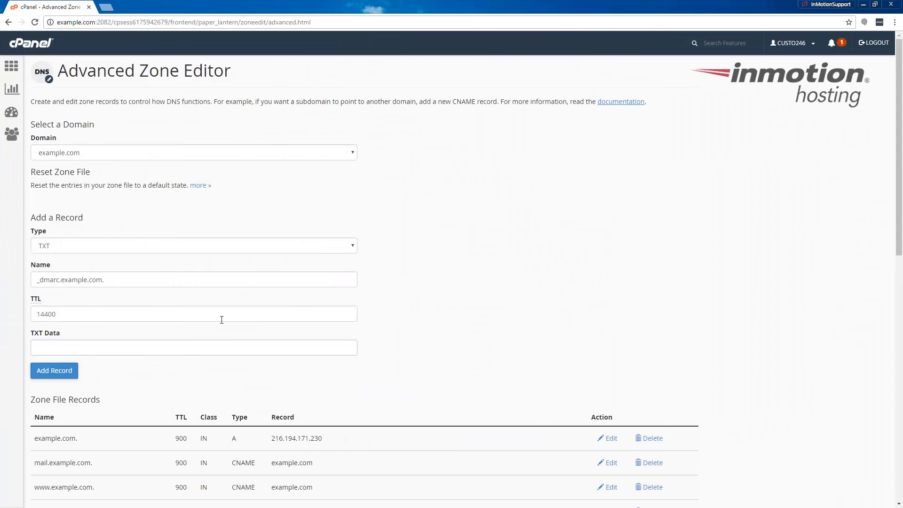
{"action": "scroll", "coordinate": [188, 292], "scroll_direction": "down", "scroll_amount": 4}
{"action": "scroll", "coordinate": [130, 295], "scroll_direction": "up", "scroll_amount": 3}
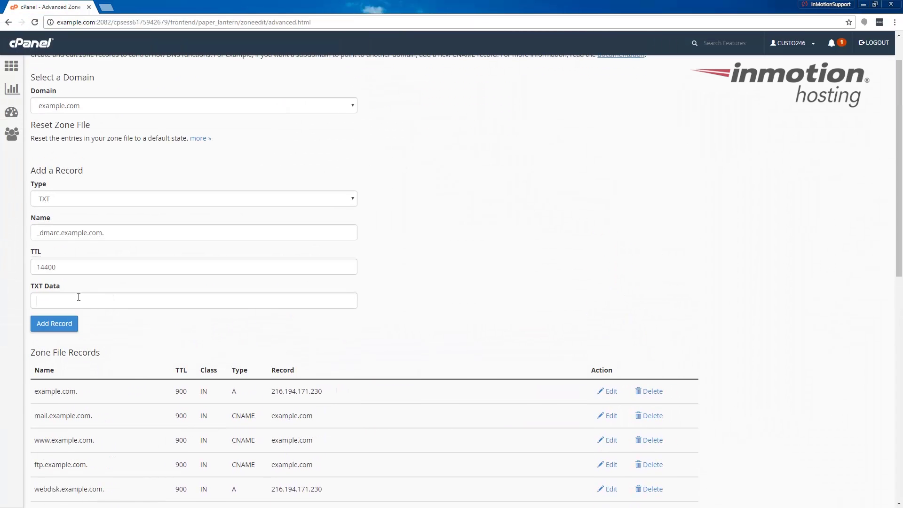
{"action": "left_click", "coordinate": [81, 298]}
{"action": "key", "text": "ctrl+v"}
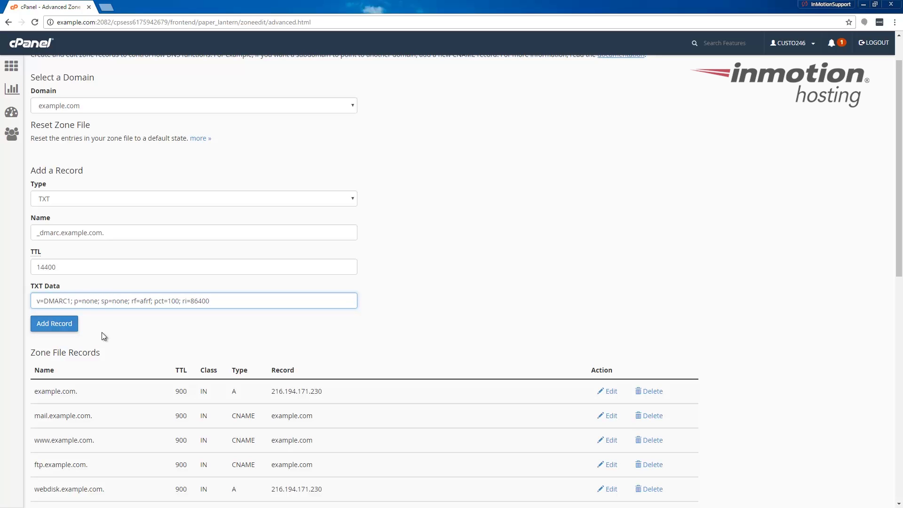
{"action": "left_click", "coordinate": [60, 329]}
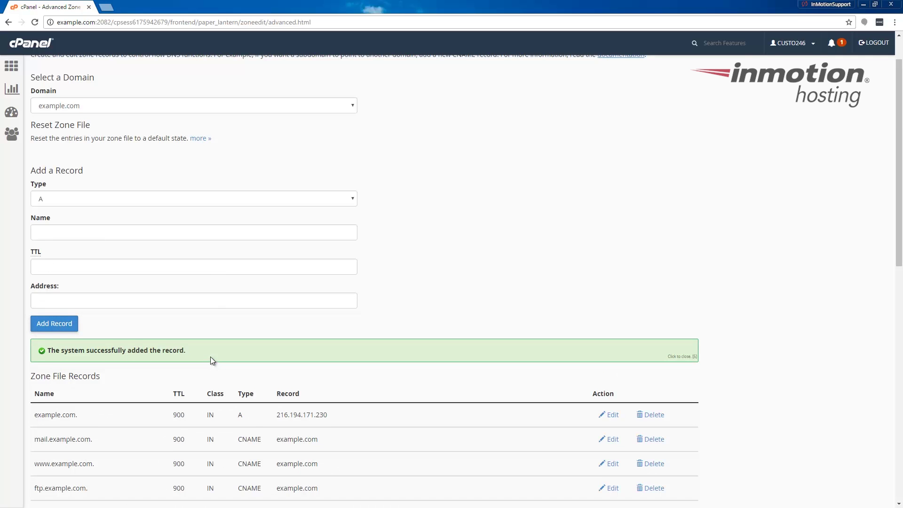
{"action": "scroll", "coordinate": [210, 357], "scroll_direction": "down", "scroll_amount": 9}
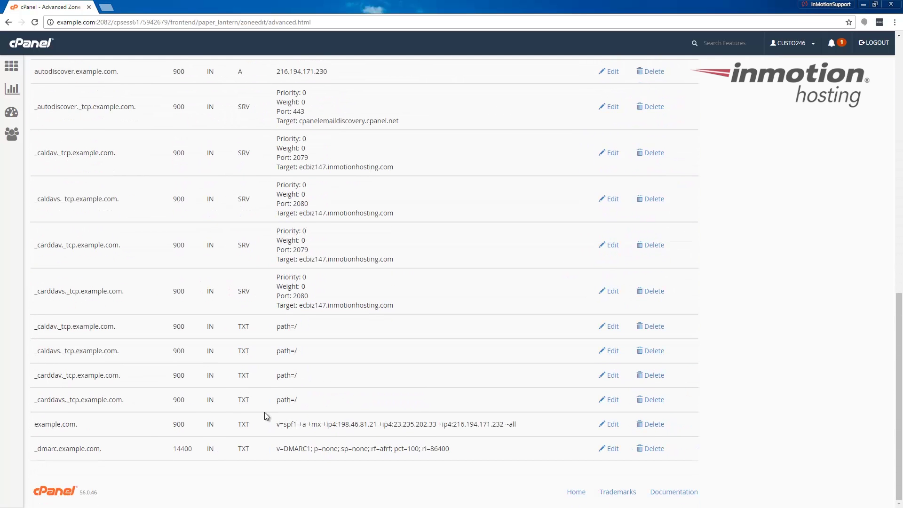
Highlight the new _dmarc.example.com. TXT row in the Zone File Records list.
{"action": "left_click_drag", "start_coordinate": [523, 457], "coordinate": [47, 449]}
{"action": "left_click_drag", "start_coordinate": [29, 449], "coordinate": [451, 449]}
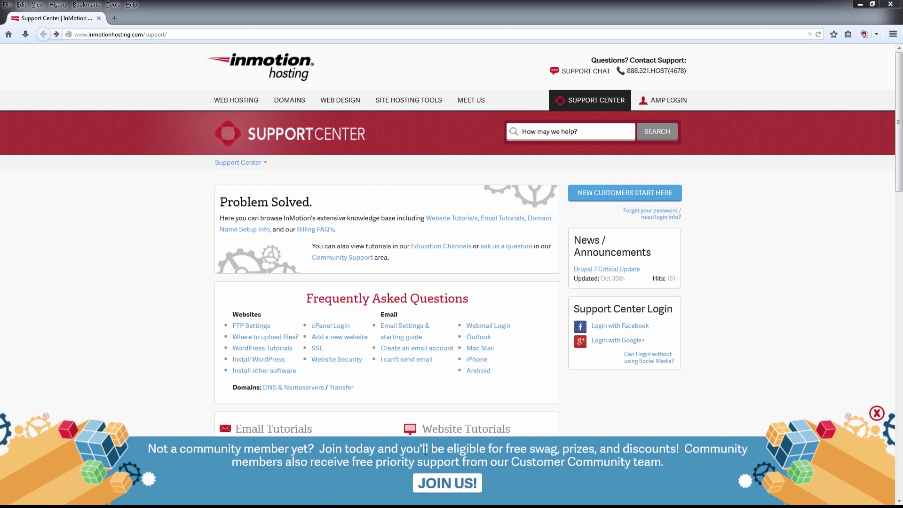
Follow the JOIN US! community membership link on the Support Center page.
{"action": "left_click", "coordinate": [430, 482]}
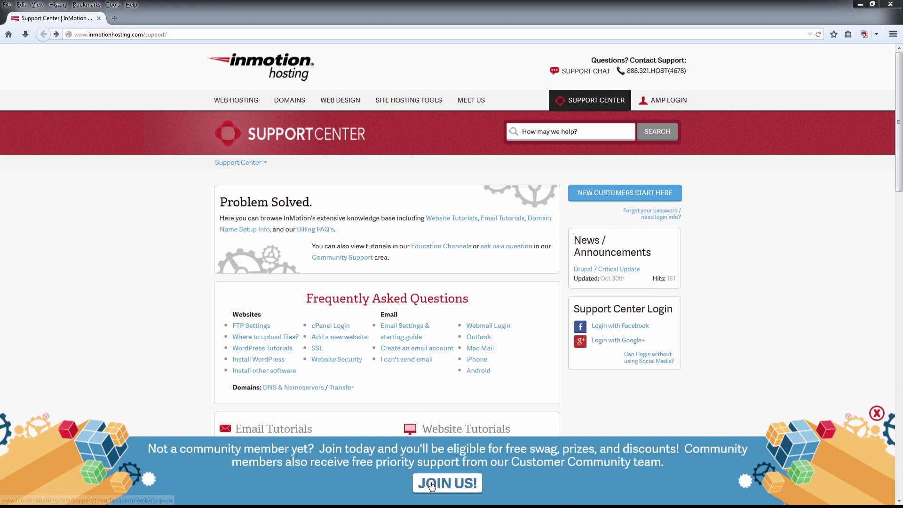